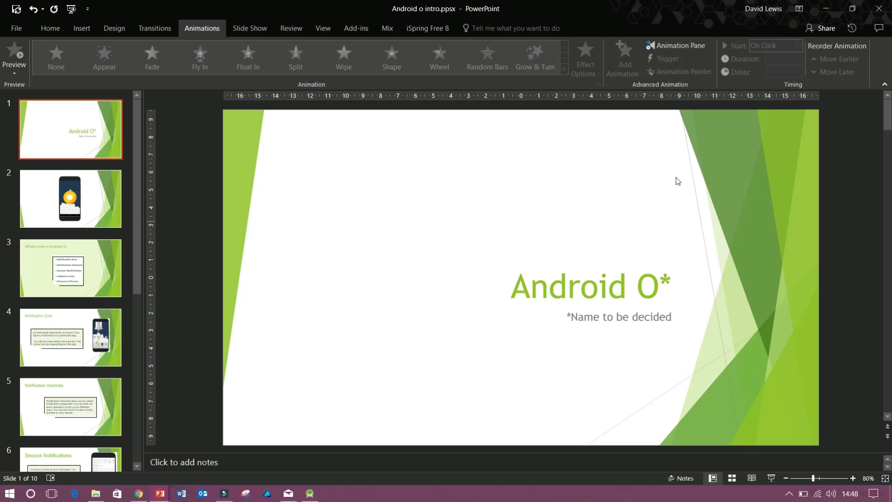
- Page through the slides and check the text box animation on the Autofill with Google slide
{"action": "left_click", "coordinate": [85, 168]}
{"action": "key", "text": "Down"}
{"action": "key", "text": "Down"}
{"action": "key", "text": "Down"}
{"action": "key", "text": "Down"}
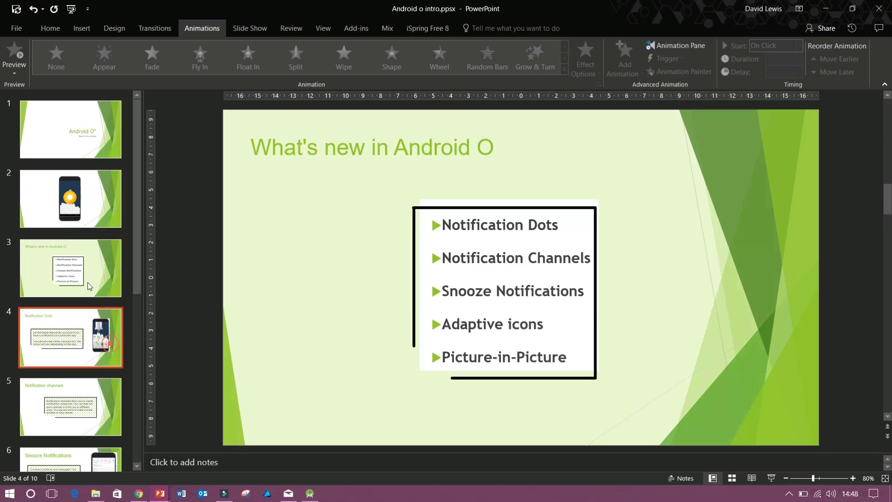
{"action": "key", "text": "Down"}
{"action": "key", "text": "Down"}
{"action": "key", "text": "Down"}
{"action": "key", "text": "Down"}
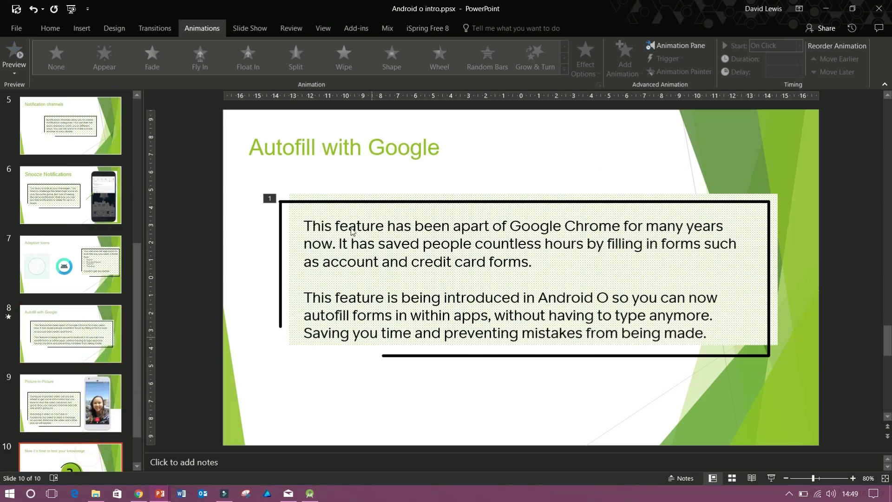
{"action": "key", "text": "Up"}
{"action": "key", "text": "Up"}
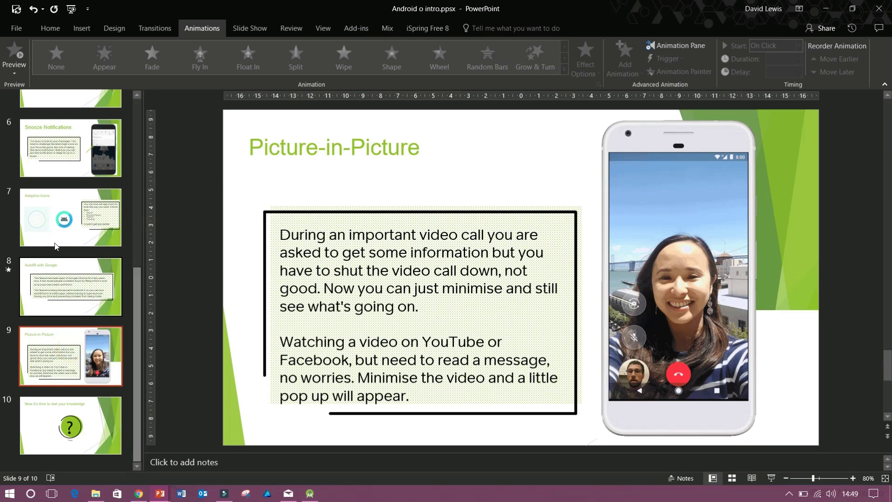
{"action": "left_click", "coordinate": [263, 197]}
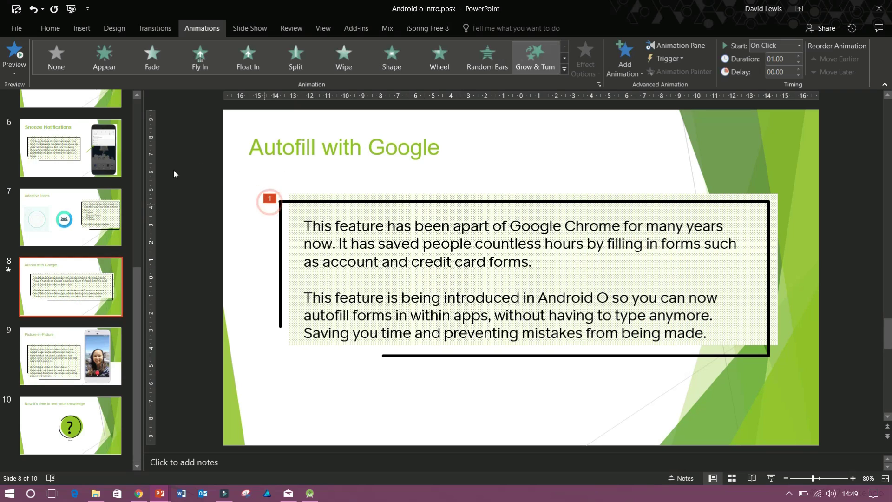
- On the Adaptive Icons slide, select the left icon picture and the Android icon in turn
{"action": "left_click", "coordinate": [53, 190]}
{"action": "left_click", "coordinate": [50, 139]}
{"action": "left_click", "coordinate": [56, 205]}
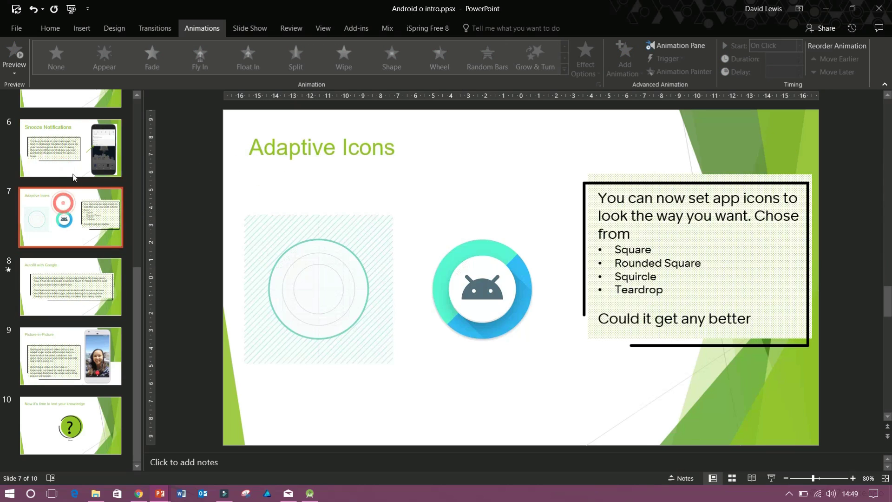
{"action": "left_click", "coordinate": [362, 232]}
{"action": "key", "text": "Tab"}
{"action": "left_click", "coordinate": [349, 235]}
{"action": "key", "text": "Tab"}
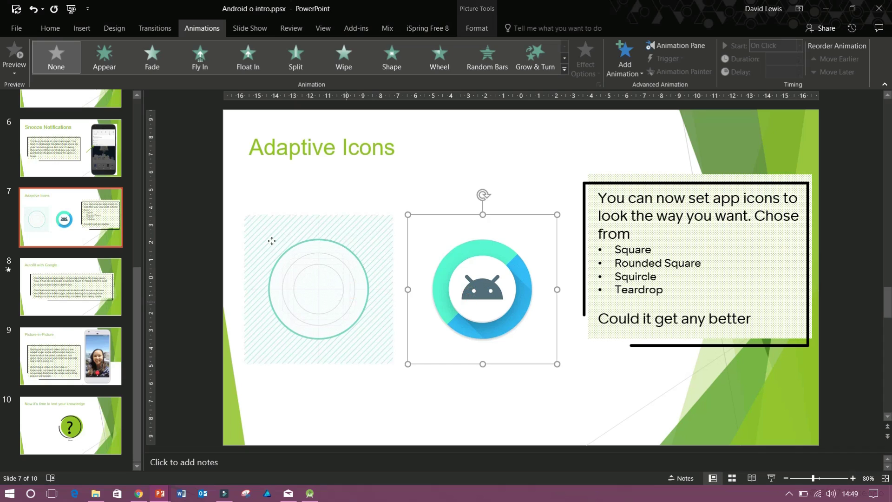
{"action": "left_click", "coordinate": [273, 241]}
{"action": "key", "text": "Tab"}
- On the Picture-in-Picture slide, select the text box and phone picture, then deselect them
{"action": "left_click", "coordinate": [70, 355]}
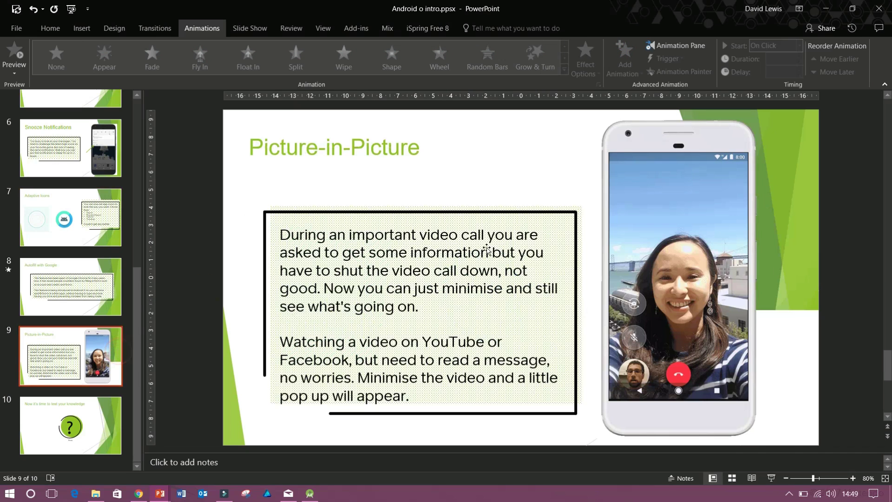
{"action": "left_click", "coordinate": [555, 232]}
{"action": "key", "text": "Tab"}
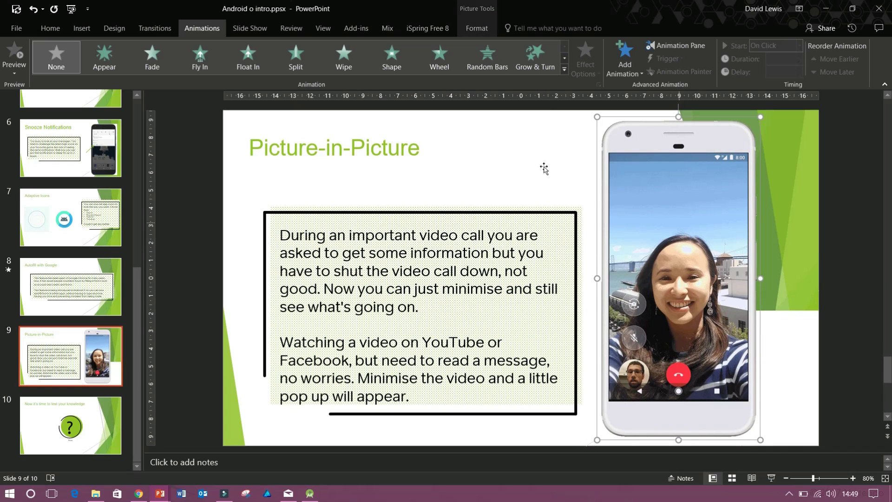
{"action": "left_click", "coordinate": [171, 129]}
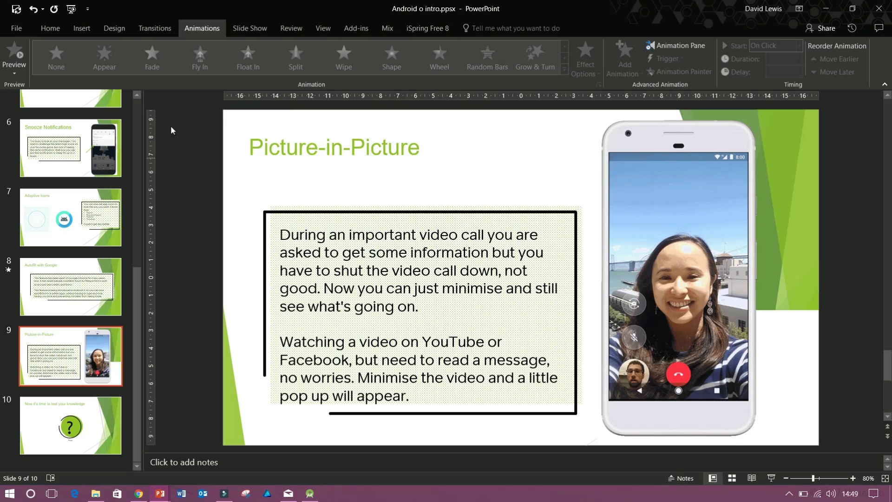
{"action": "scroll", "coordinate": [16, 233], "scroll_direction": "up", "scroll_amount": 3}
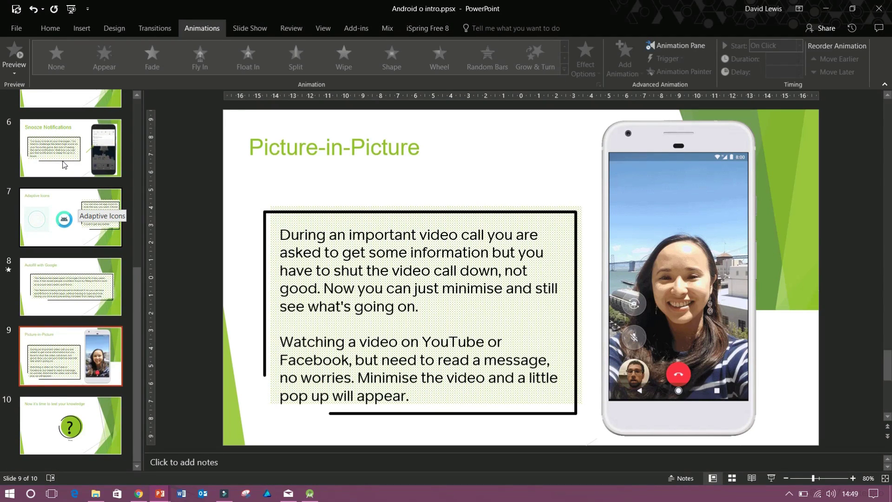
- Open the Save As dialog in Documents and enter the file name 'Test PP'
{"action": "left_click", "coordinate": [14, 30]}
{"action": "left_click", "coordinate": [17, 110]}
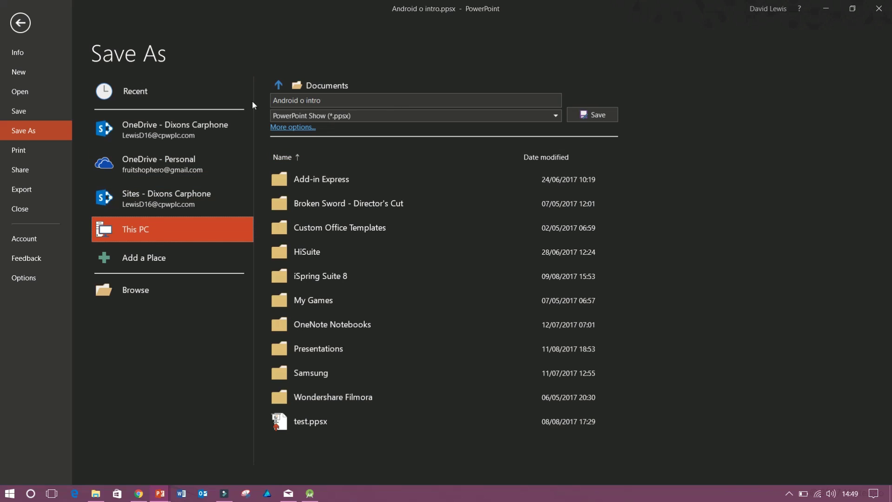
{"action": "left_click", "coordinate": [293, 127]}
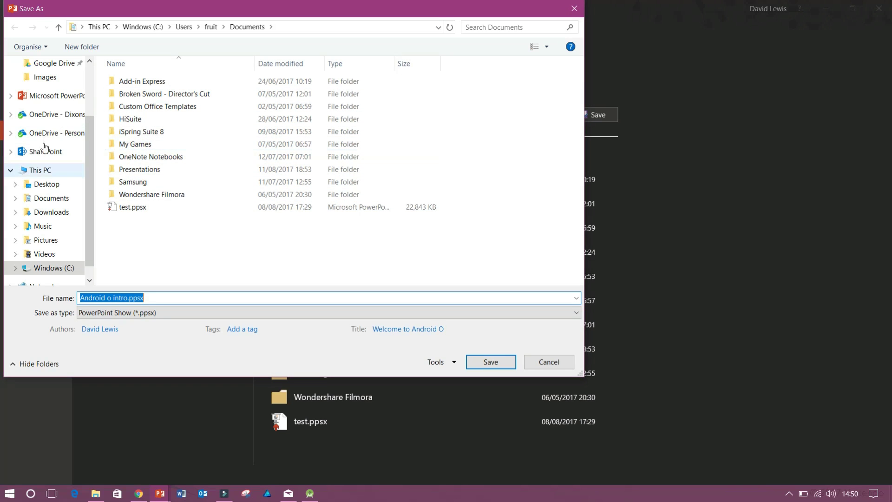
{"action": "left_click", "coordinate": [55, 198]}
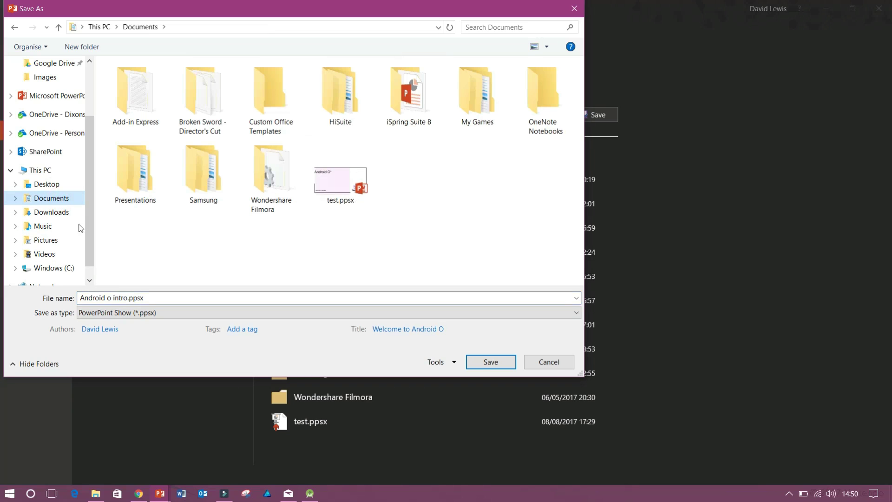
{"action": "left_click", "coordinate": [129, 296]}
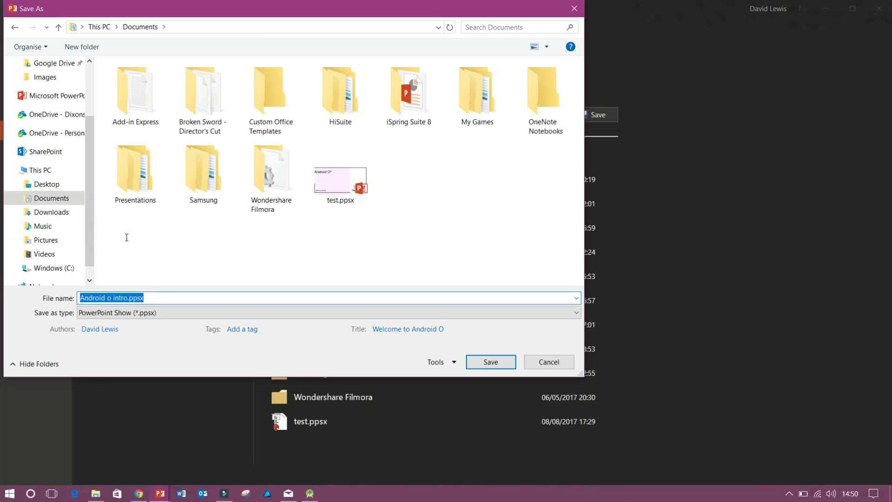
{"action": "type", "text": "Test PP"}
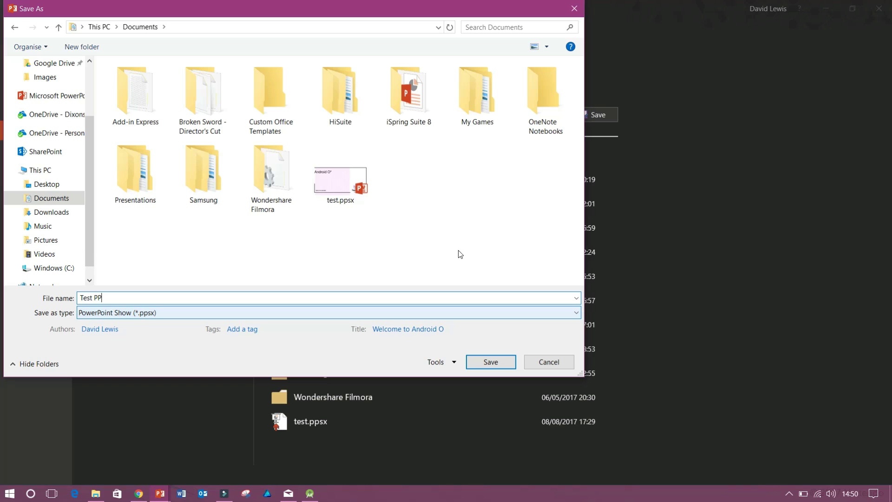
- Browse the file types, keep PowerPoint Show (*.ppsx), and save the file
{"action": "left_click", "coordinate": [326, 312]}
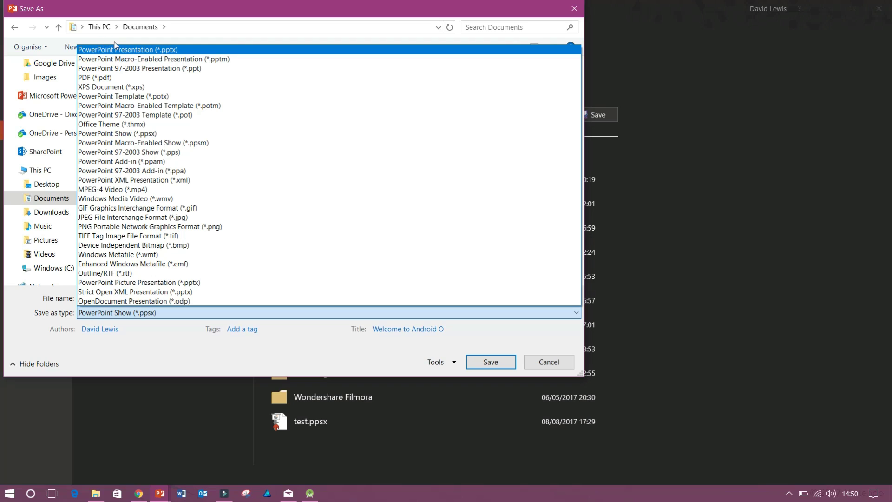
{"action": "key", "text": "Down"}
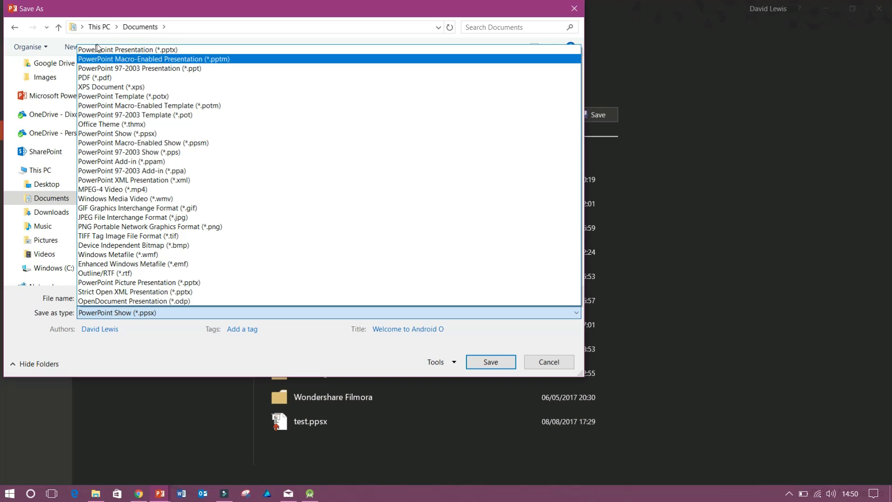
{"action": "key", "text": "Down"}
{"action": "key", "text": "Down"}
{"action": "key", "text": "Down"}
{"action": "key", "text": "Down"}
{"action": "key", "text": "Down"}
{"action": "key", "text": "Down"}
{"action": "key", "text": "Down"}
{"action": "key", "text": "Down"}
{"action": "key", "text": "Down"}
{"action": "key", "text": "Down"}
{"action": "key", "text": "Down"}
{"action": "key", "text": "Down"}
{"action": "key", "text": "Down"}
{"action": "key", "text": "Down"}
{"action": "key", "text": "Down"}
{"action": "key", "text": "Down"}
{"action": "key", "text": "Down"}
{"action": "key", "text": "Down"}
{"action": "key", "text": "Down"}
{"action": "key", "text": "Down"}
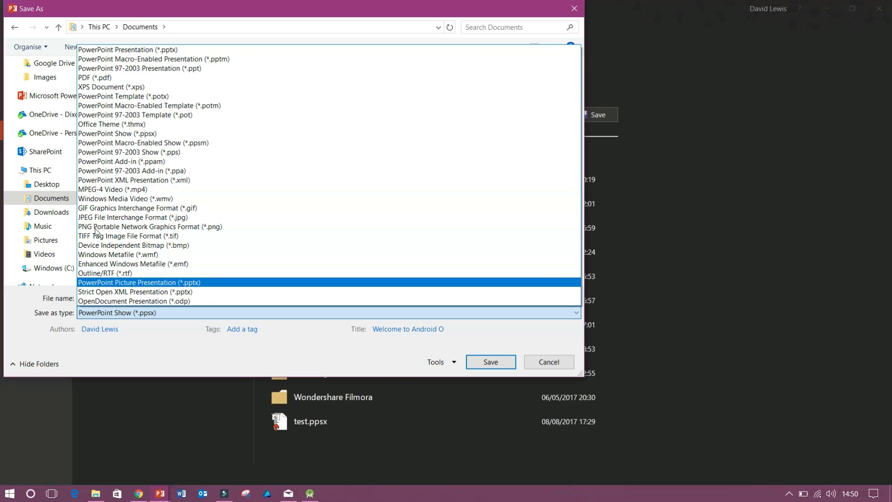
{"action": "key", "text": "Down"}
{"action": "key", "text": "Up"}
{"action": "key", "text": "Up"}
{"action": "key", "text": "Up"}
{"action": "key", "text": "Up"}
{"action": "key", "text": "Up"}
{"action": "key", "text": "Up"}
{"action": "key", "text": "Up"}
{"action": "key", "text": "Up"}
{"action": "key", "text": "Up"}
{"action": "key", "text": "Up"}
{"action": "key", "text": "Up"}
{"action": "key", "text": "Up"}
{"action": "key", "text": "Up"}
{"action": "key", "text": "Up"}
{"action": "key", "text": "Up"}
{"action": "key", "text": "Up"}
{"action": "key", "text": "Up"}
{"action": "key", "text": "Up"}
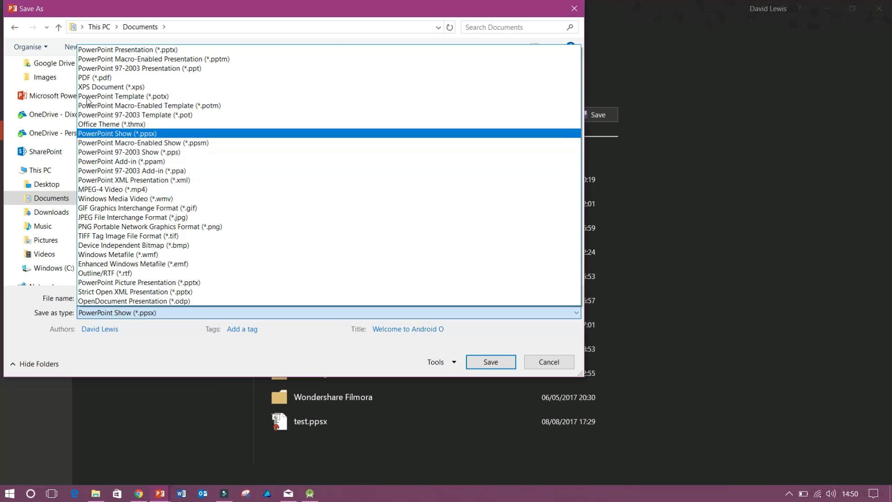
{"action": "key", "text": "Down"}
{"action": "key", "text": "Down"}
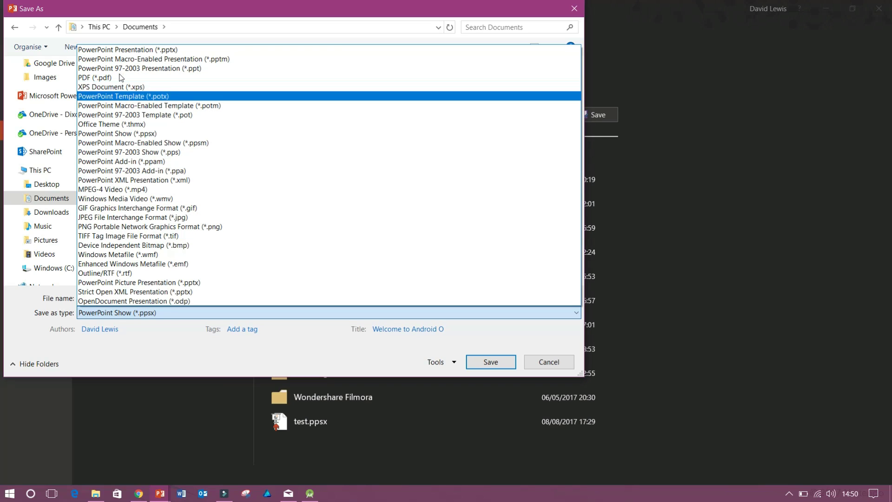
{"action": "key", "text": "Down"}
{"action": "key", "text": "Down"}
{"action": "key", "text": "Down"}
{"action": "key", "text": "Down"}
{"action": "key", "text": "Down"}
{"action": "key", "text": "Up"}
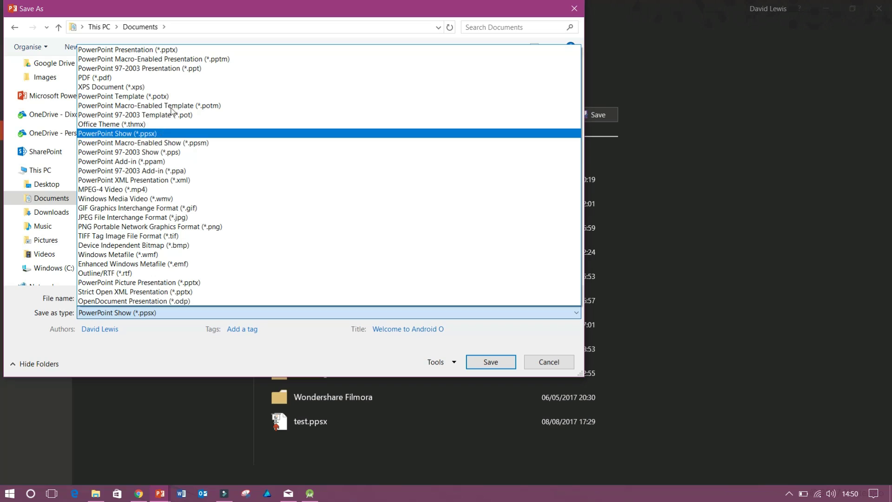
{"action": "key", "text": "Down"}
{"action": "key", "text": "Down"}
{"action": "key", "text": "Down"}
{"action": "key", "text": "Down"}
{"action": "key", "text": "Down"}
{"action": "key", "text": "Down"}
{"action": "key", "text": "Down"}
{"action": "key", "text": "Down"}
{"action": "key", "text": "Down"}
{"action": "key", "text": "Down"}
{"action": "key", "text": "Down"}
{"action": "key", "text": "Up"}
{"action": "key", "text": "Up"}
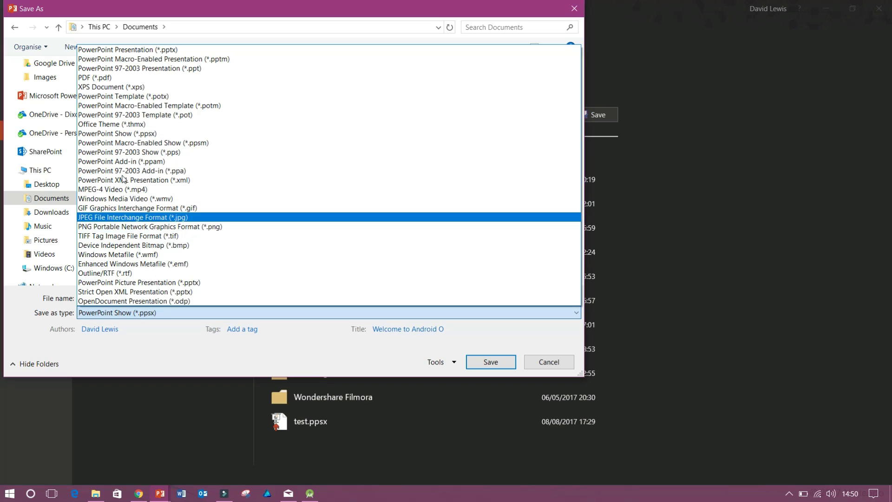
{"action": "key", "text": "Up"}
{"action": "key", "text": "Up"}
{"action": "key", "text": "Up"}
{"action": "key", "text": "Up"}
{"action": "key", "text": "Up"}
{"action": "key", "text": "Up"}
{"action": "key", "text": "Up"}
{"action": "key", "text": "Up"}
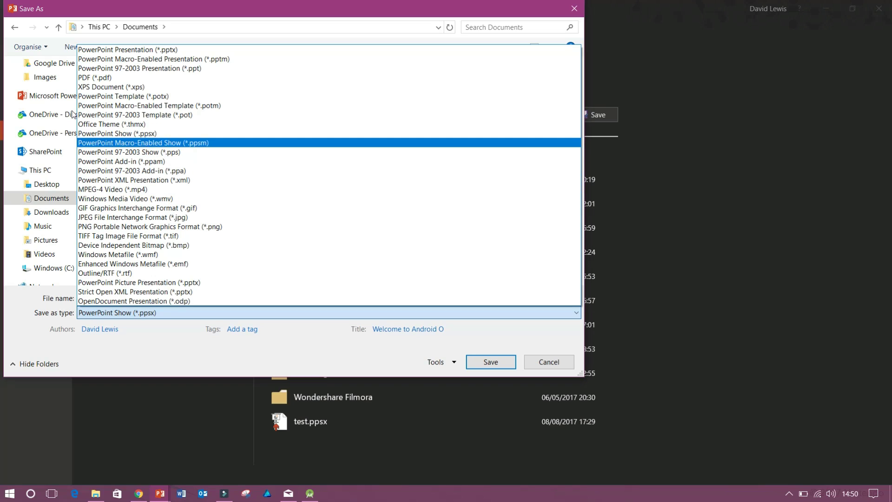
{"action": "key", "text": "Up"}
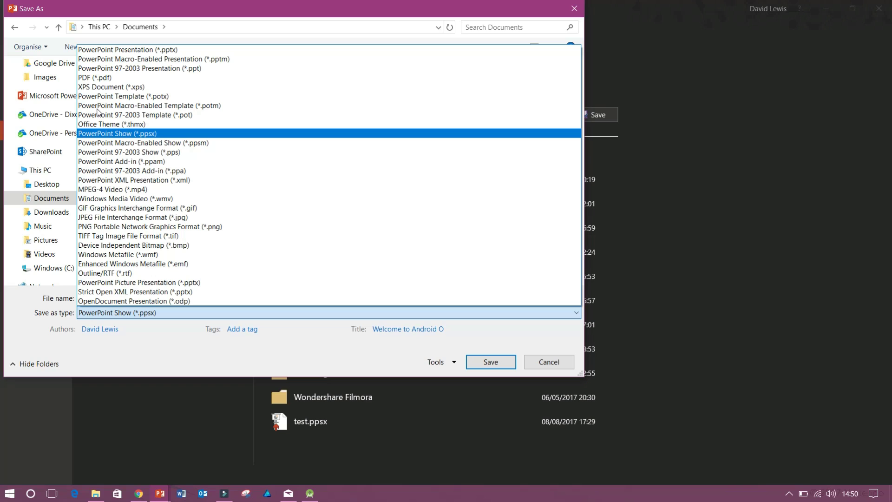
{"action": "key", "text": "Return"}
{"action": "key", "text": "Return"}
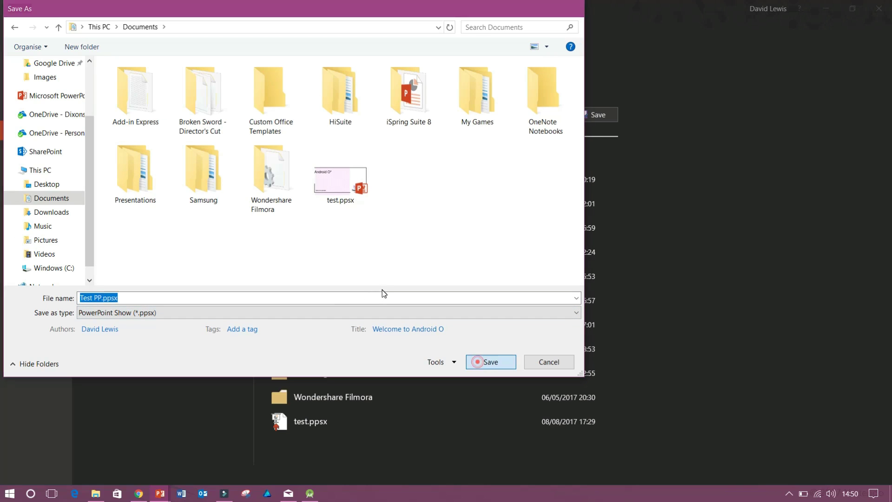
- Confirm Test PP.ppsx appears in Documents, then return to PowerPoint
{"action": "left_click", "coordinate": [96, 493]}
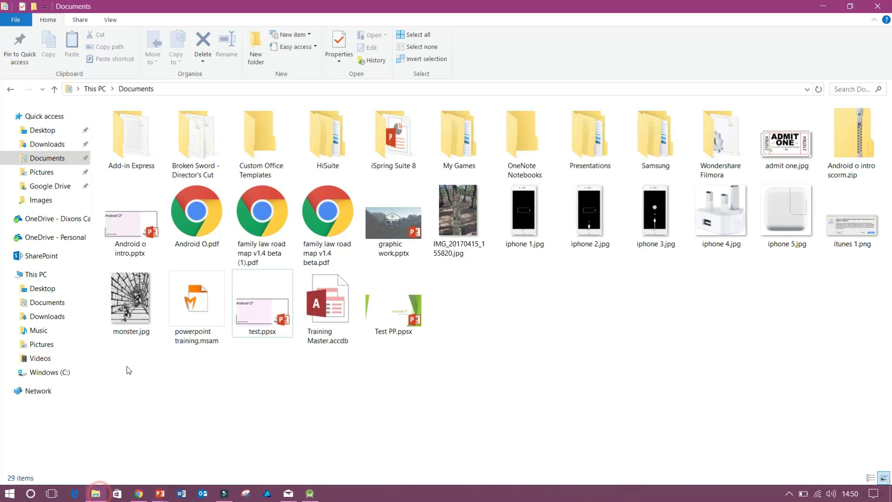
{"action": "left_click", "coordinate": [367, 293]}
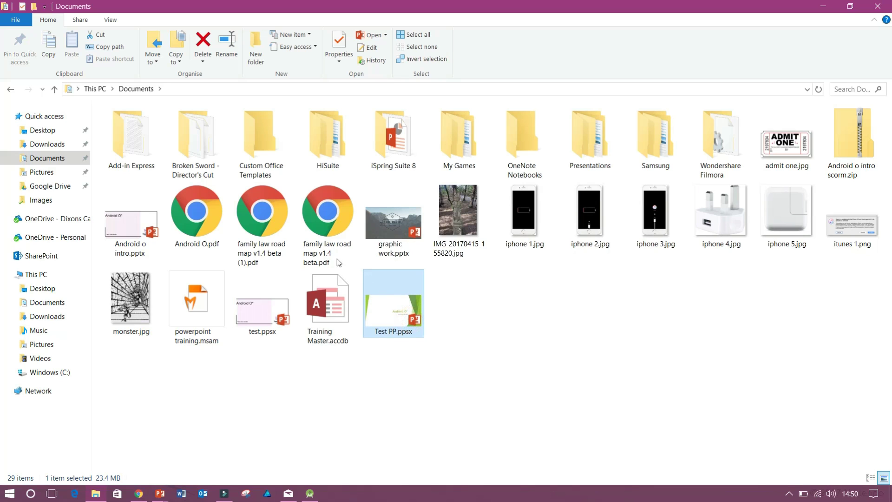
{"action": "key", "text": "Return"}
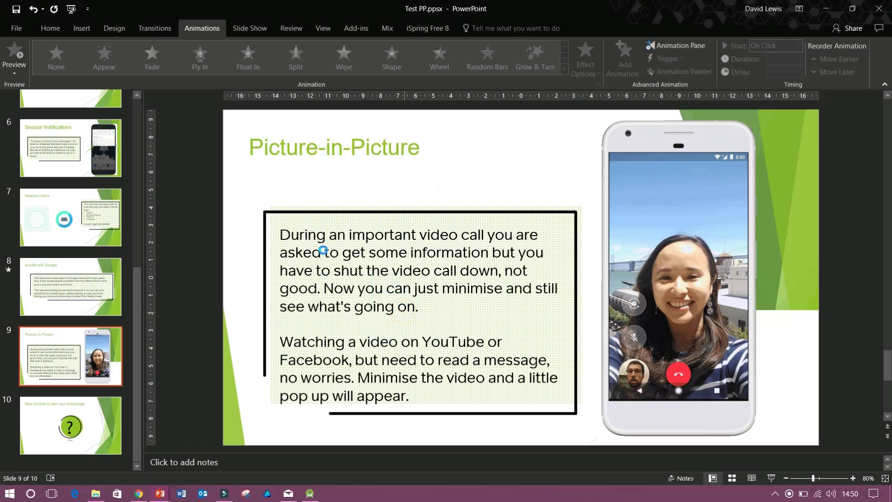